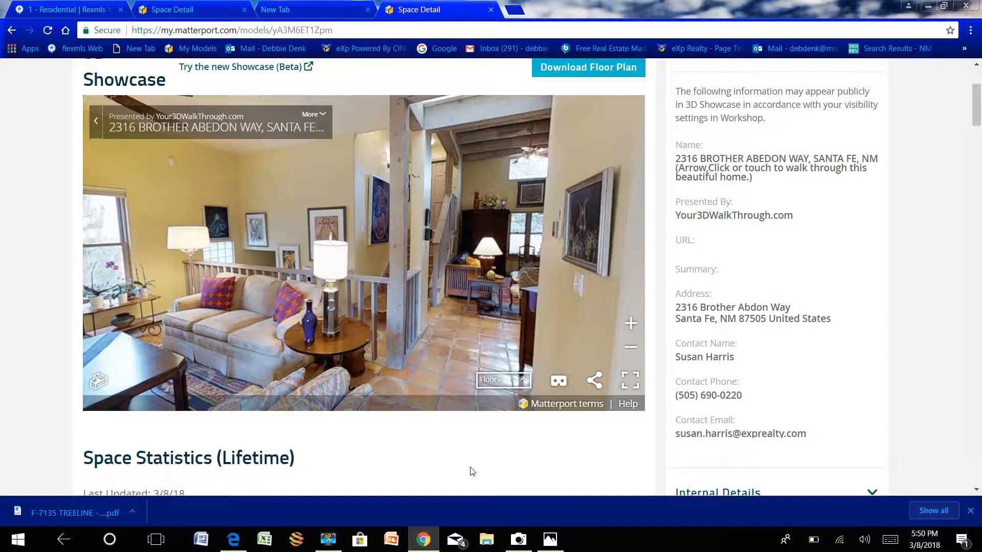
# - Check the showcase's virtual reality viewing options, then view and collapse the presenter's contact details
pyautogui.click(556, 379)
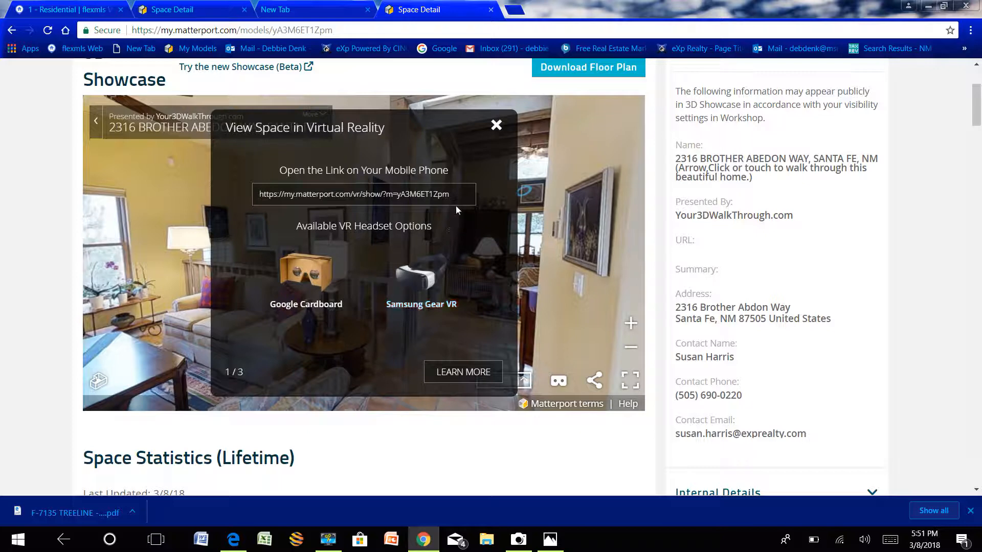
pyautogui.click(496, 128)
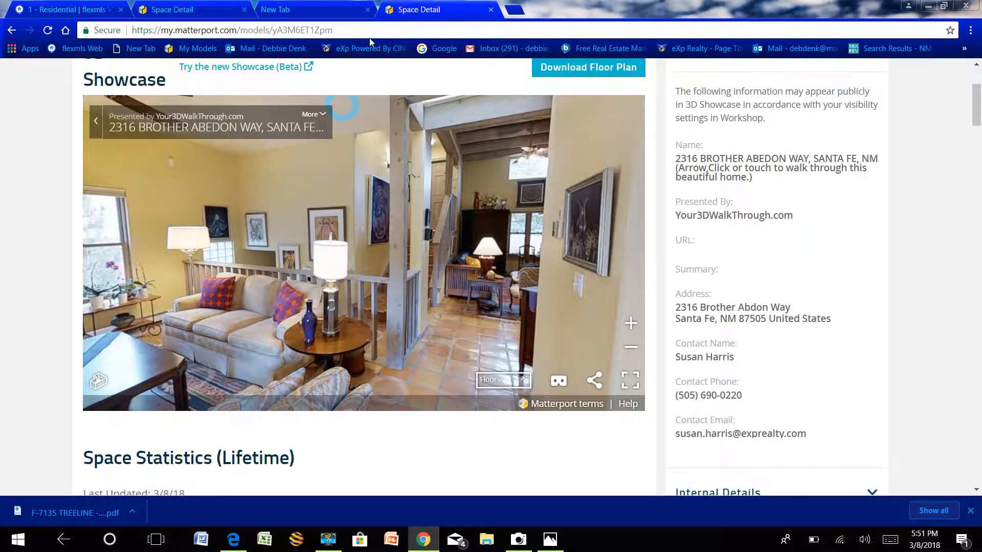
pyautogui.click(330, 116)
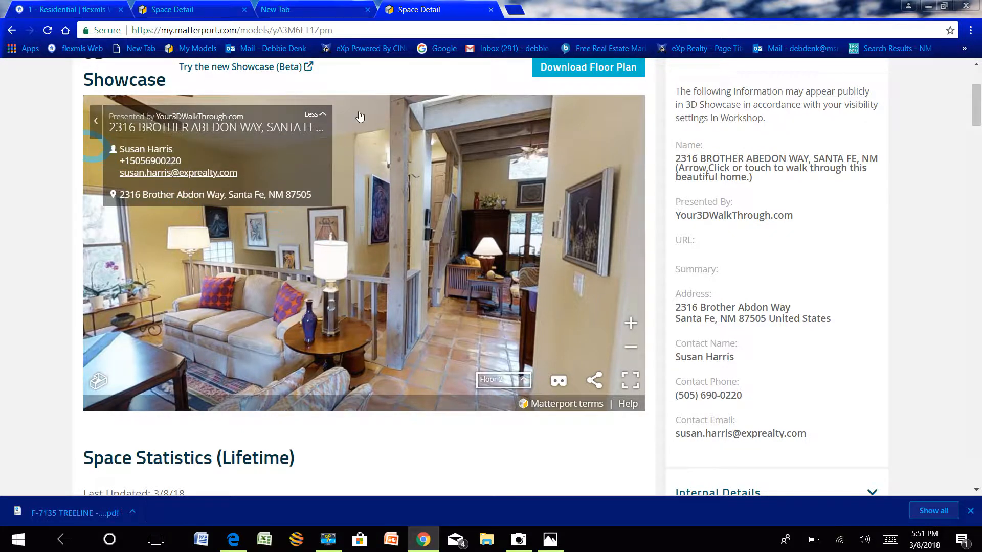
pyautogui.click(324, 113)
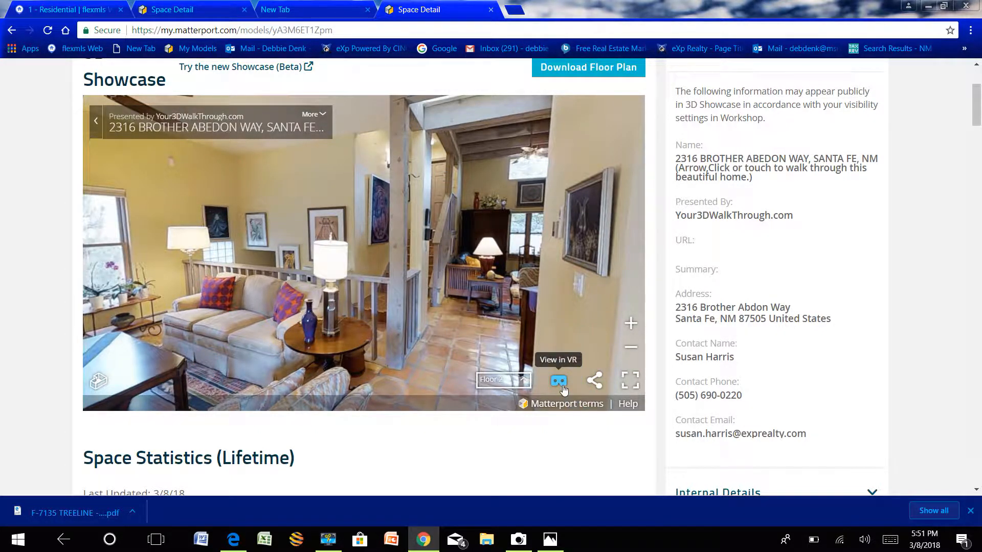
# - Show the home in the Dollhouse view and examine the model from several angles
pyautogui.click(96, 387)
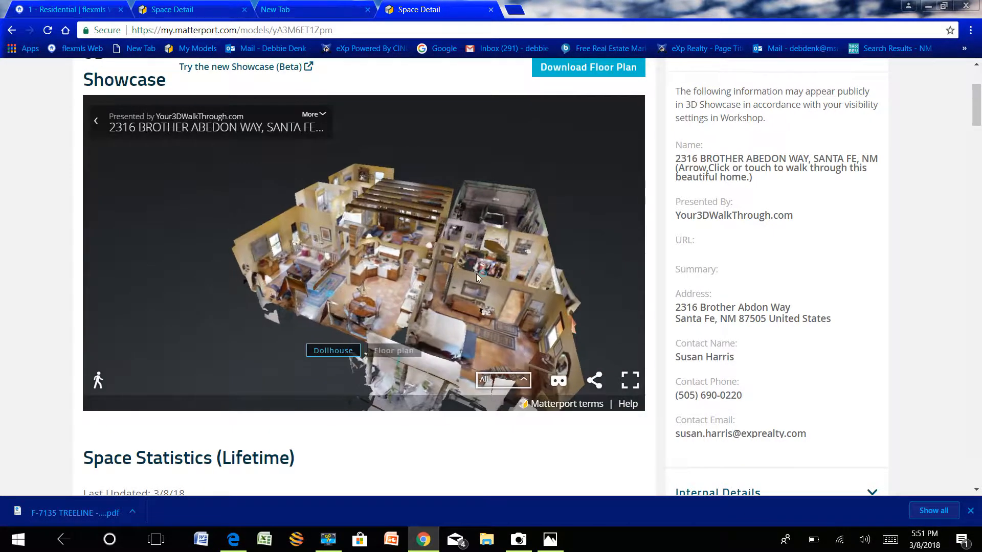
pyautogui.moveTo(476, 274); pyautogui.dragTo(494, 288)
pyautogui.moveTo(491, 332); pyautogui.dragTo(470, 217)
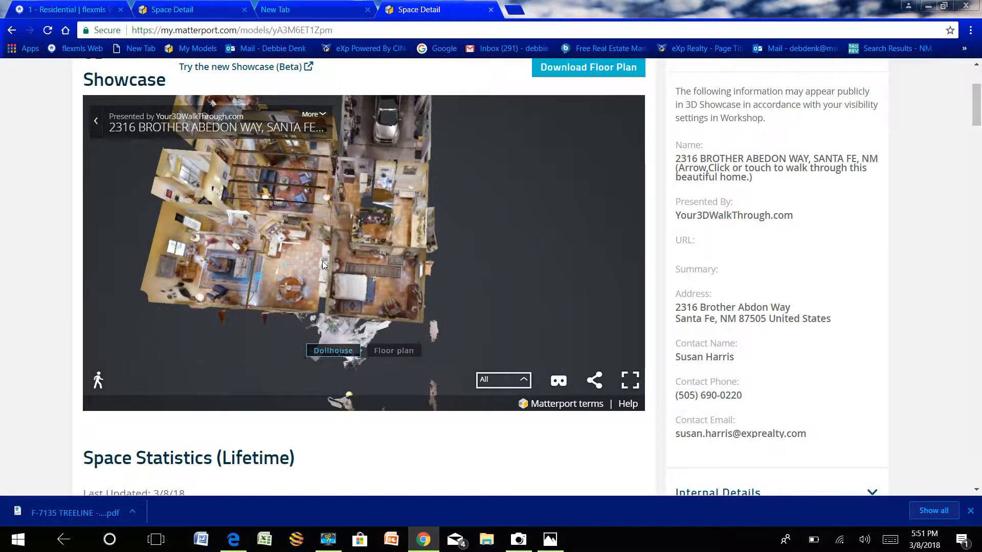
pyautogui.moveTo(324, 266); pyautogui.dragTo(358, 330, button='right')
# - Examine the dollhouse model in full screen, rotating it between low side angles and an overhead view
pyautogui.click(634, 386)
pyautogui.moveTo(506, 306); pyautogui.dragTo(467, 274, button='right')
pyautogui.moveTo(467, 272); pyautogui.dragTo(48, 291)
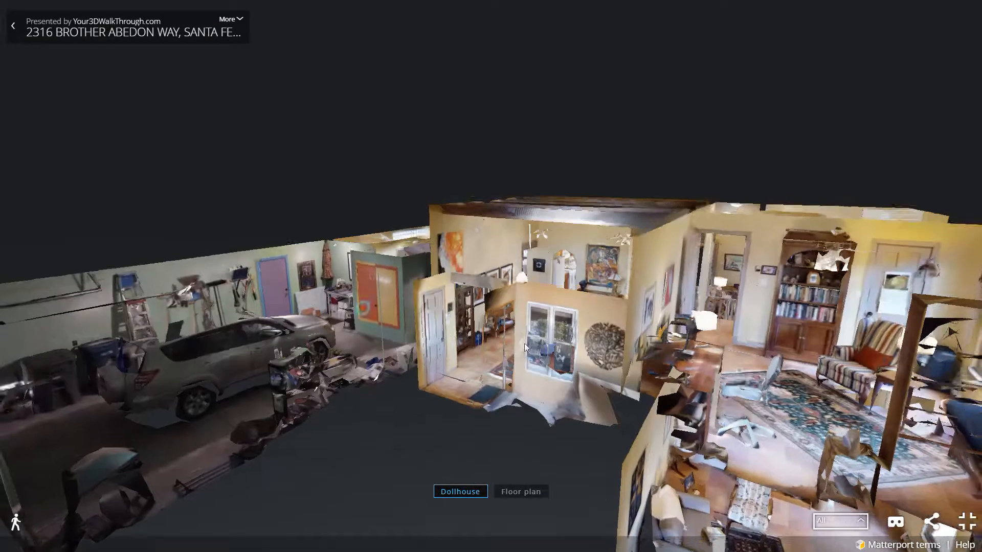
pyautogui.moveTo(524, 343); pyautogui.dragTo(473, 408)
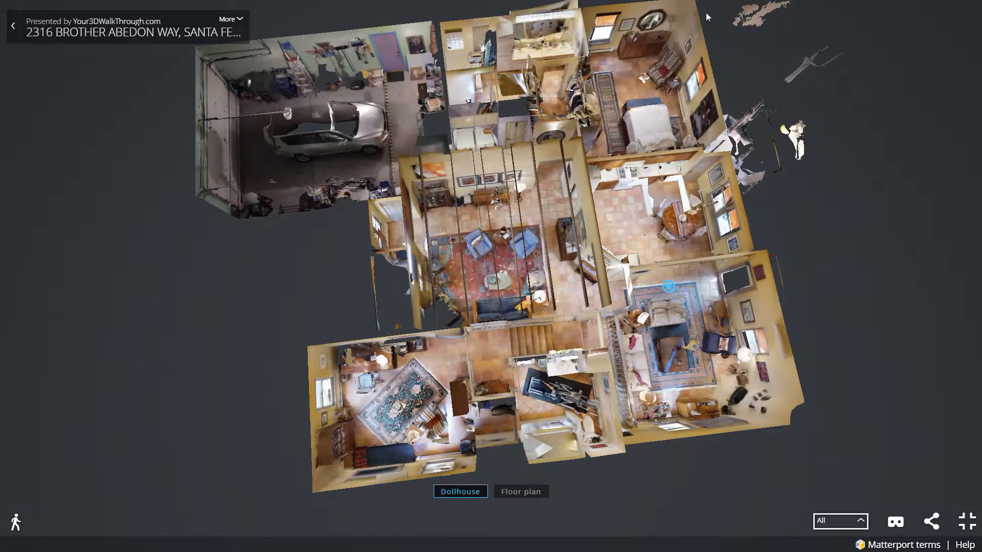
pyautogui.moveTo(541, 318); pyautogui.dragTo(182, 224)
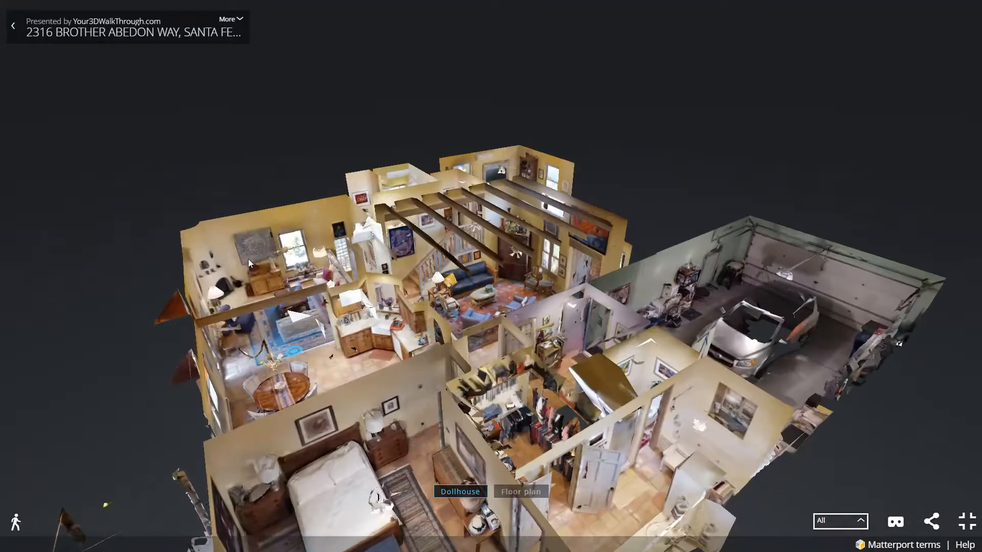
pyautogui.moveTo(504, 365); pyautogui.dragTo(3, 458)
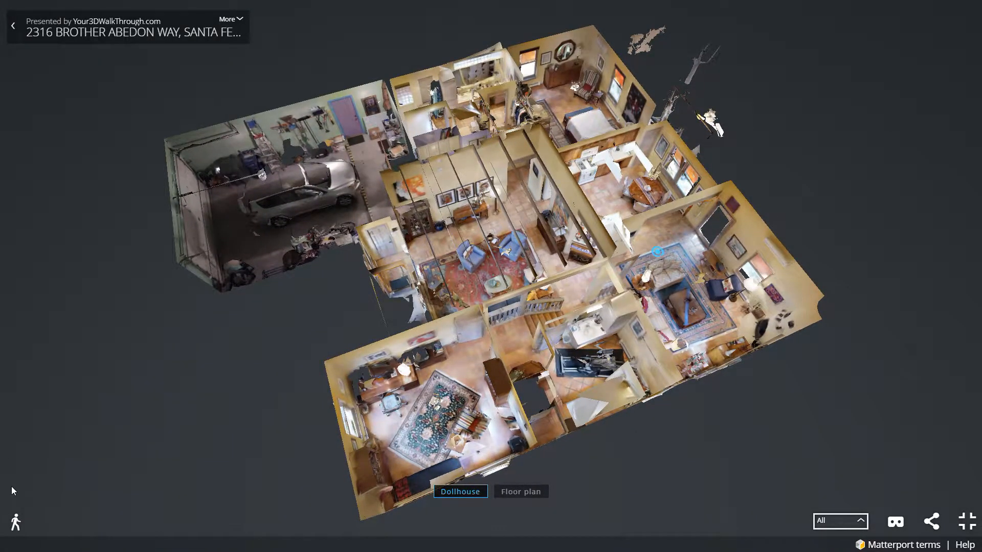
# - Return to the interior walkthrough, look around the eat-in kitchen, and exit full screen
pyautogui.click(16, 526)
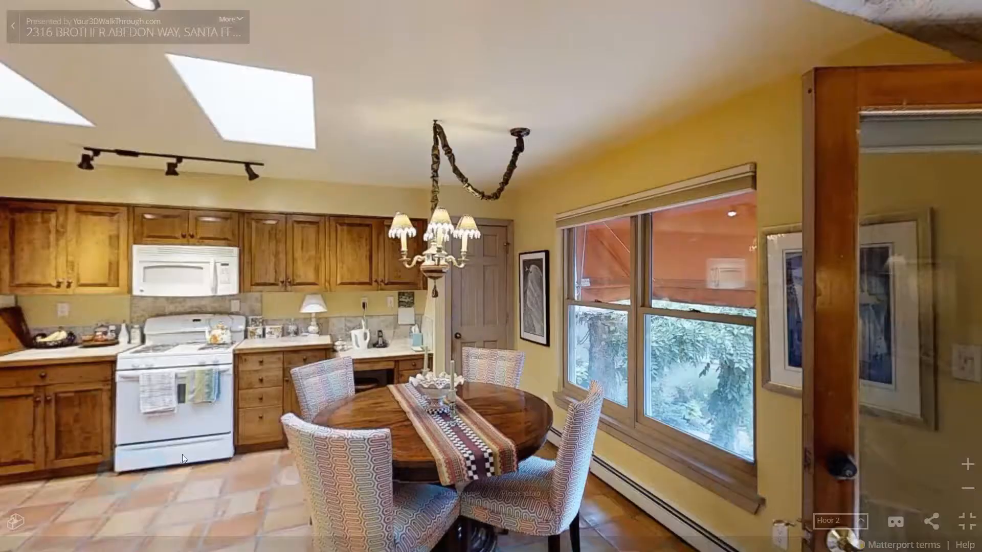
pyautogui.moveTo(443, 390); pyautogui.dragTo(634, 421)
pyautogui.click(967, 525)
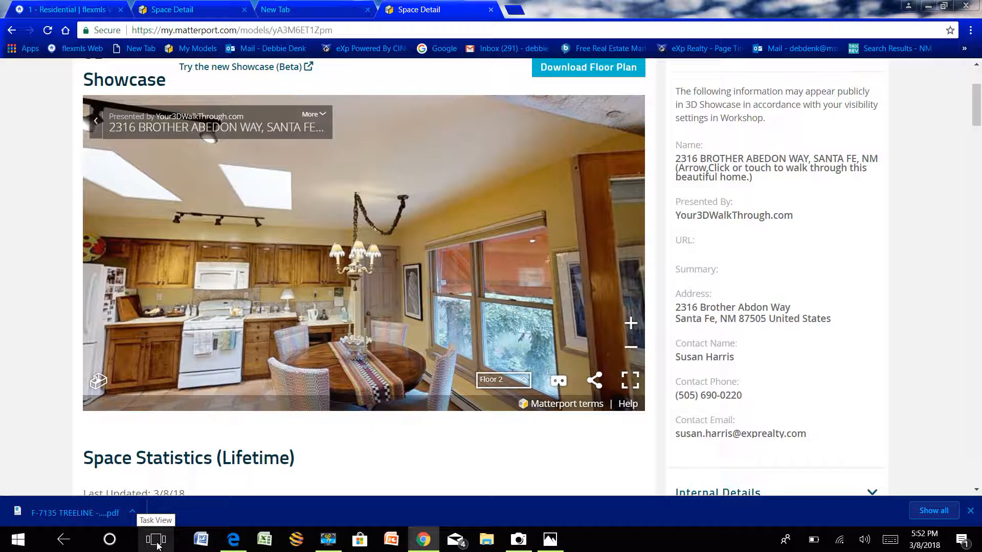
# - Open the snapshot 07.11.2017_09.32.50 from the space's photo gallery
pyautogui.moveTo(974, 110); pyautogui.dragTo(979, 165)
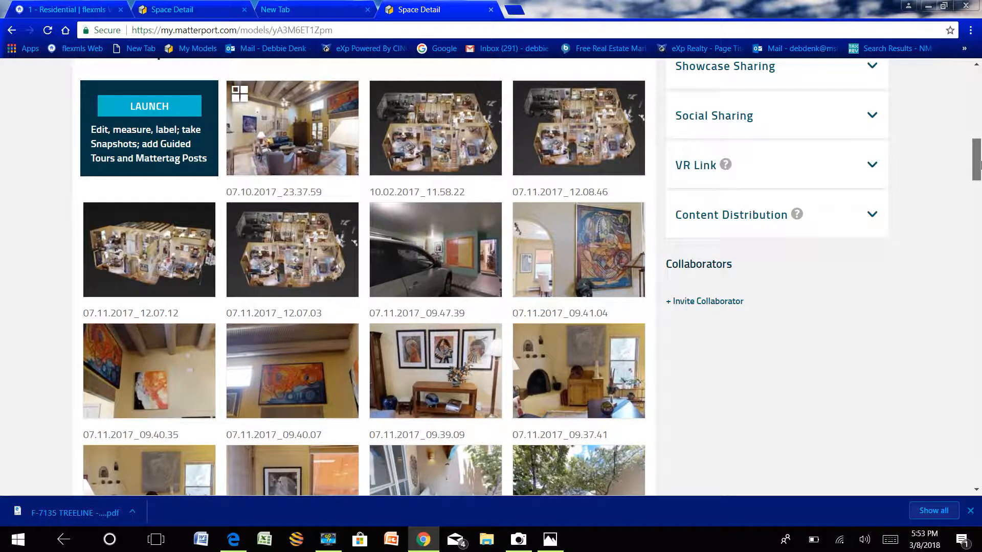
pyautogui.moveTo(980, 166); pyautogui.dragTo(980, 169)
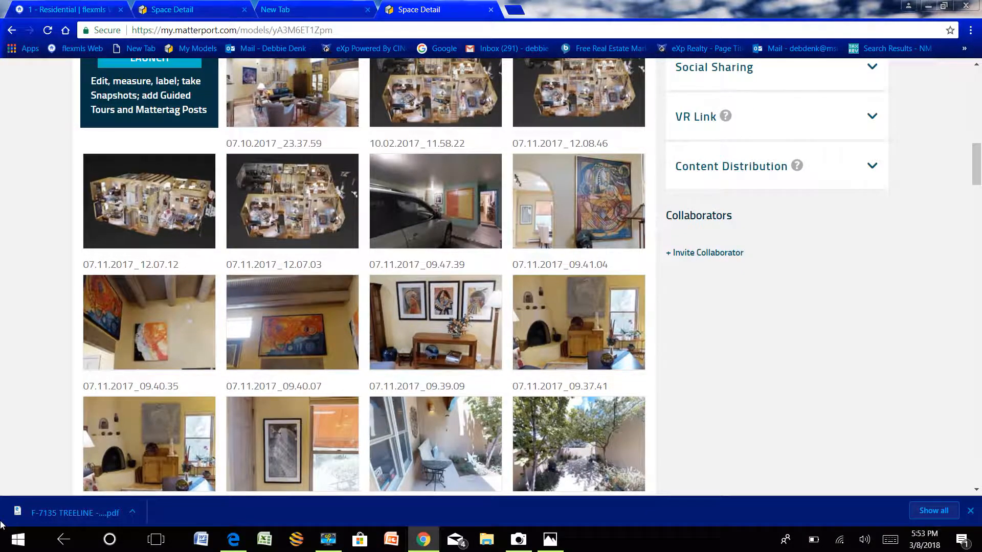
pyautogui.moveTo(979, 169); pyautogui.dragTo(979, 204)
pyautogui.click(177, 252)
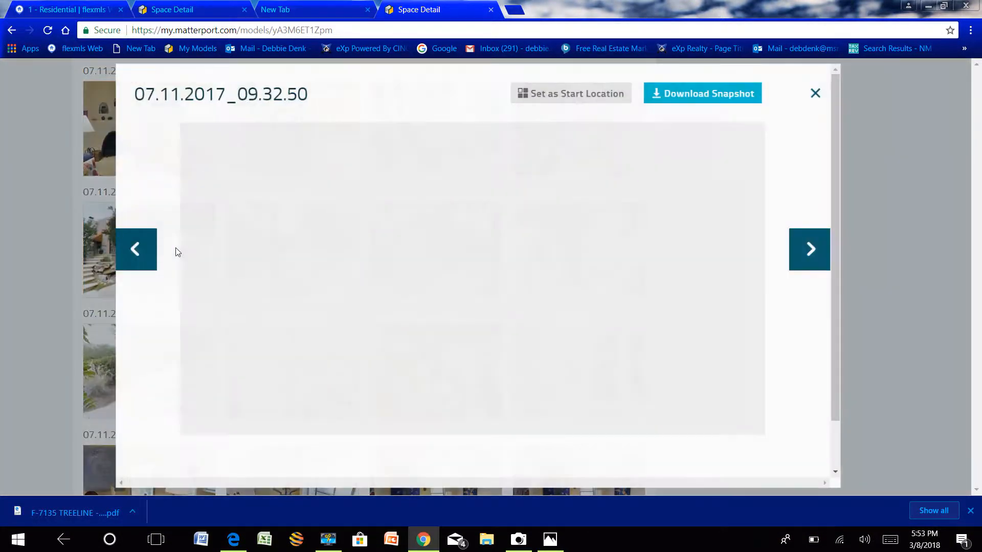
# - Page forward through the enlarged snapshots up to 07.11.2017_08.54.08 and close the viewer
pyautogui.click(836, 258)
pyautogui.click(836, 258)
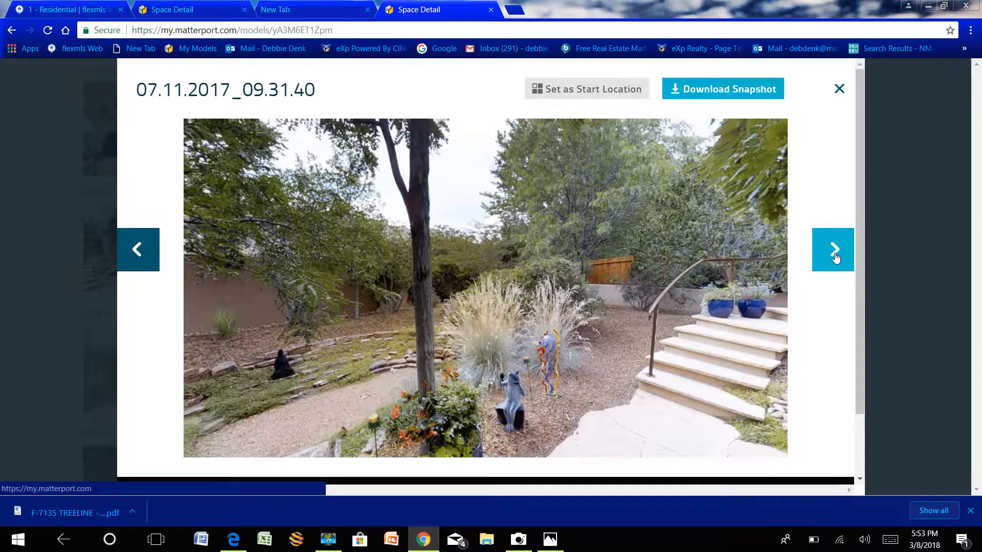
pyautogui.click(836, 258)
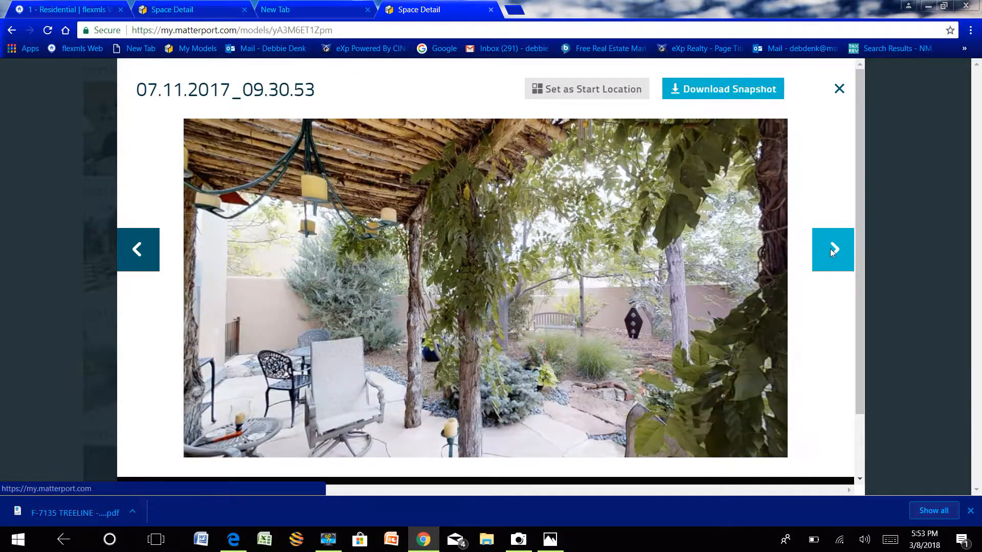
pyautogui.click(831, 250)
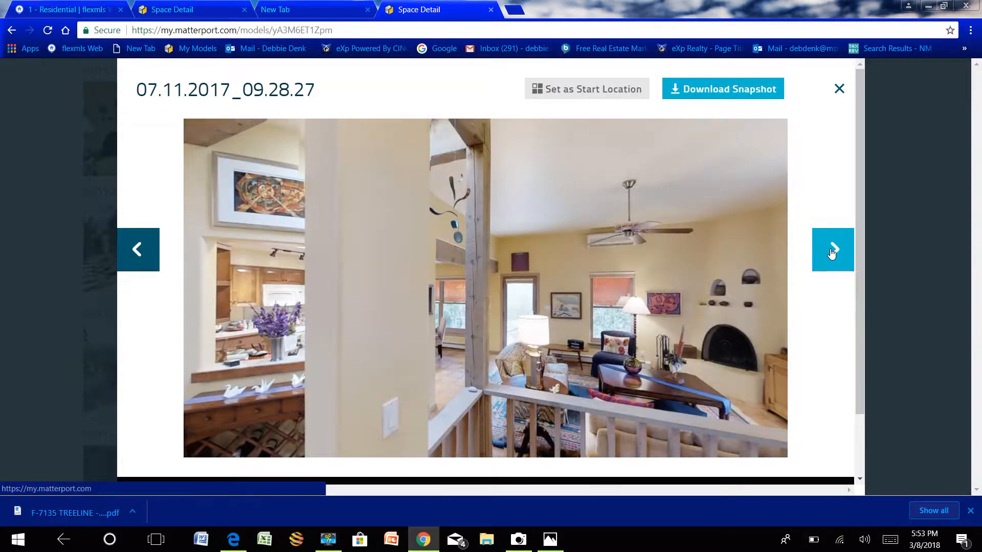
pyautogui.click(832, 250)
pyautogui.click(832, 251)
pyautogui.moveTo(751, 296); pyautogui.dragTo(870, 241)
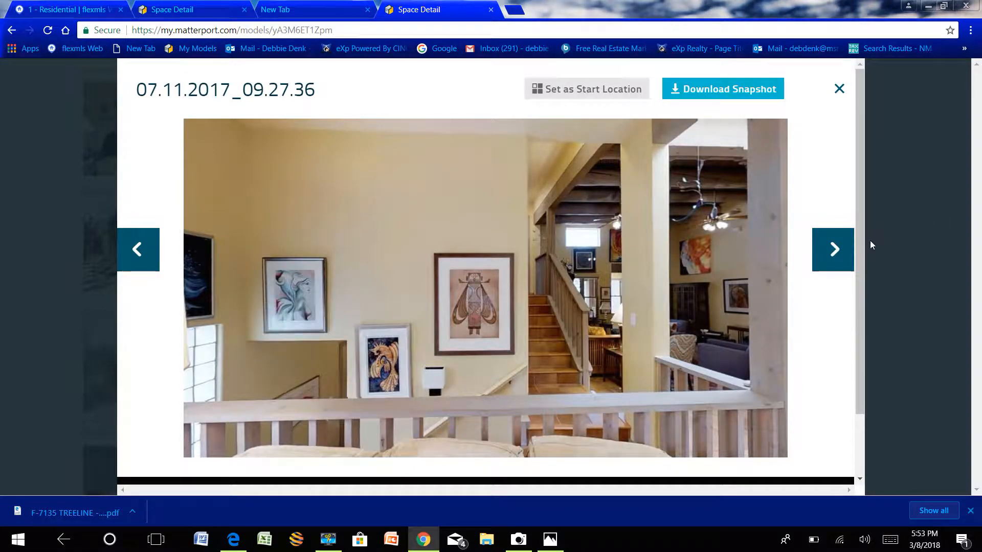
pyautogui.click(836, 249)
pyautogui.click(836, 249)
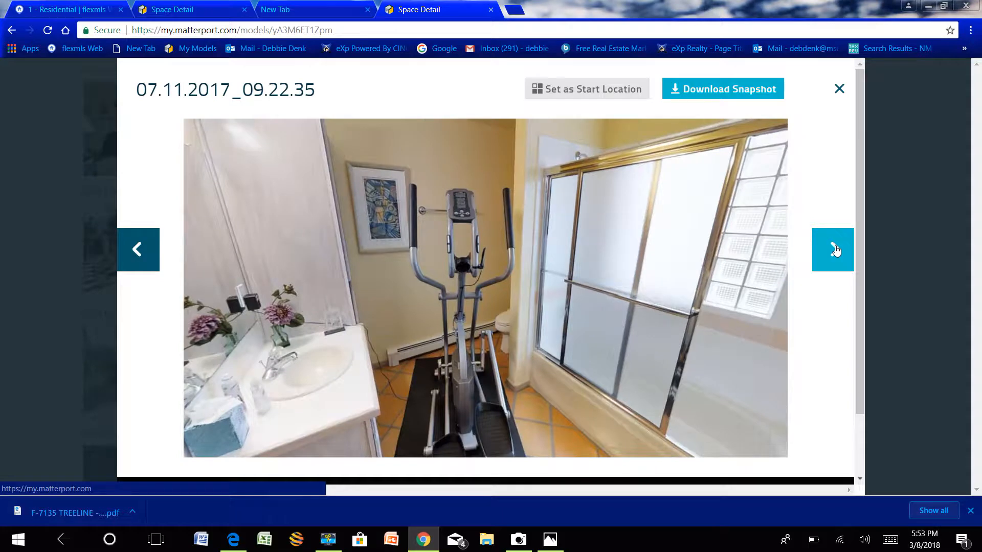
pyautogui.click(836, 250)
pyautogui.click(836, 250)
pyautogui.click(836, 250)
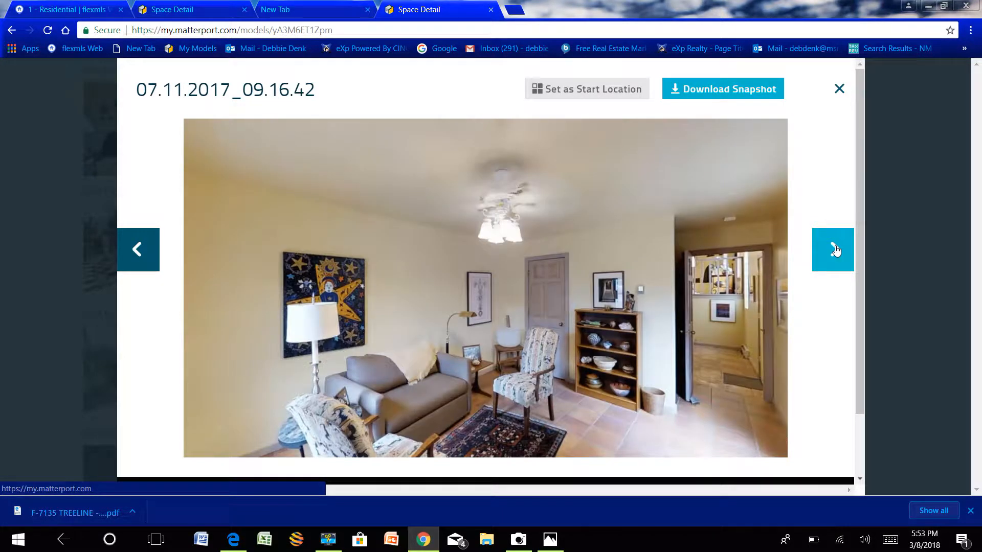
pyautogui.click(836, 250)
pyautogui.click(836, 250)
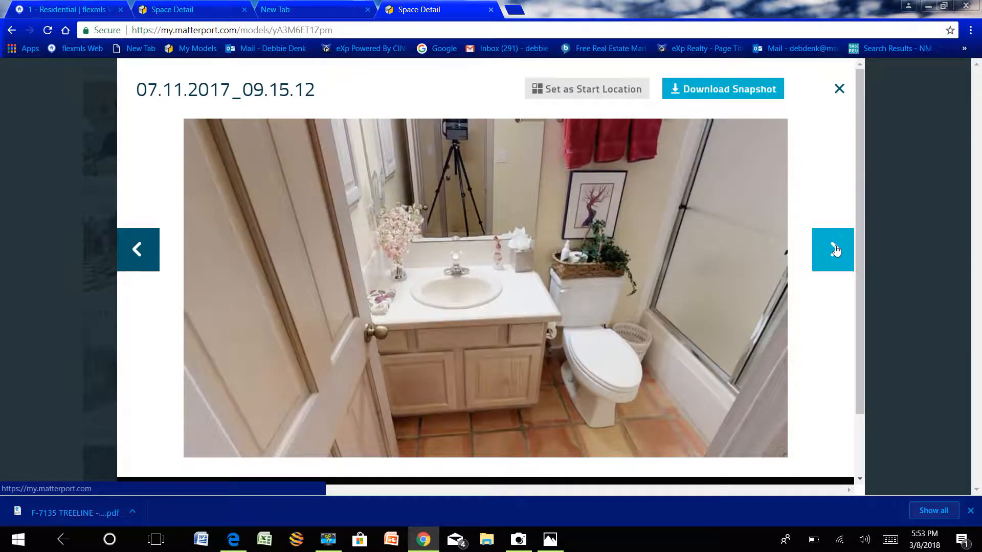
pyautogui.click(836, 250)
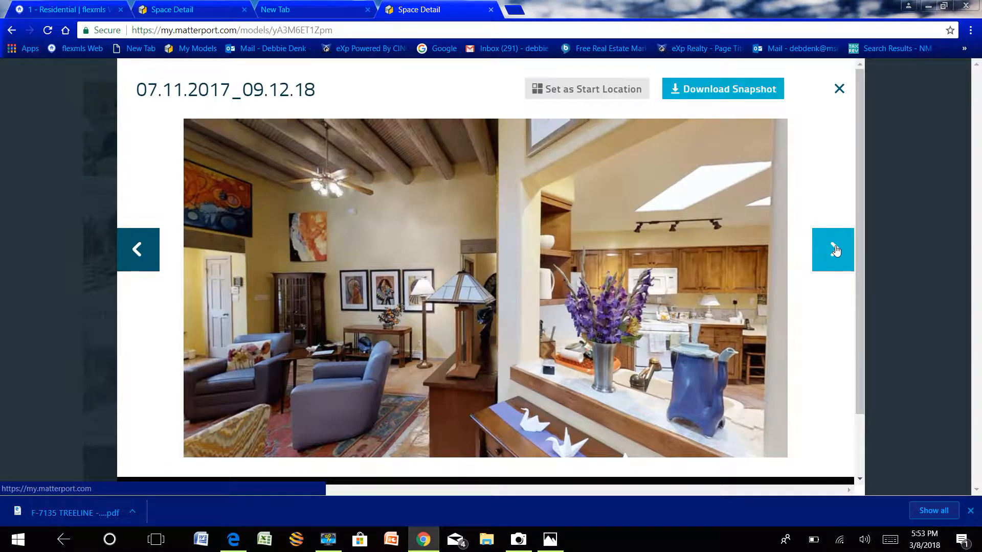
pyautogui.click(836, 250)
pyautogui.click(835, 250)
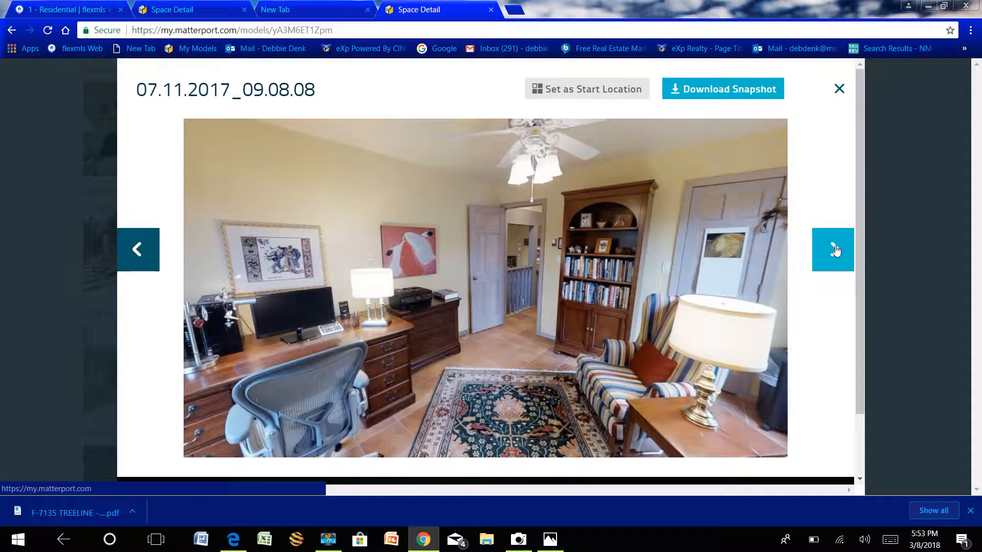
pyautogui.click(836, 250)
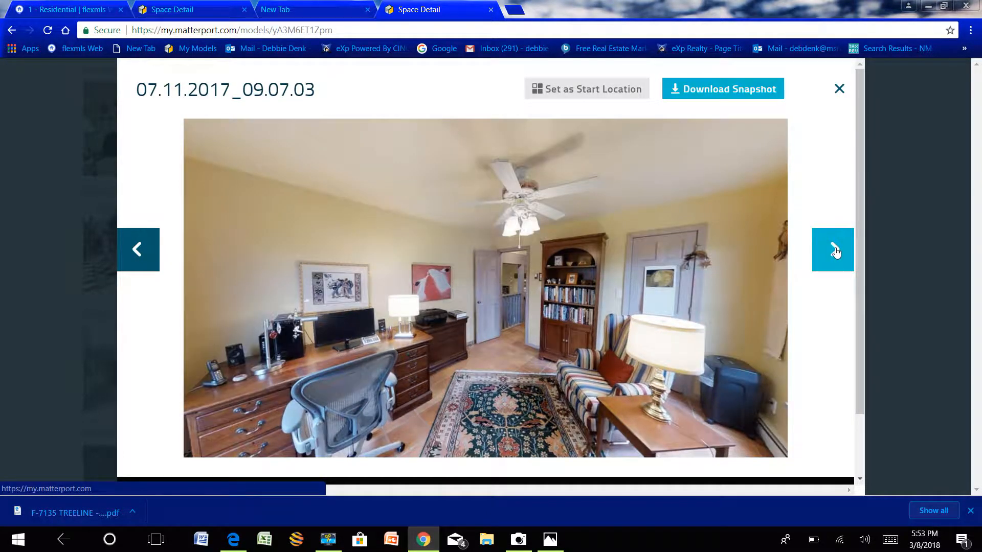
pyautogui.click(835, 250)
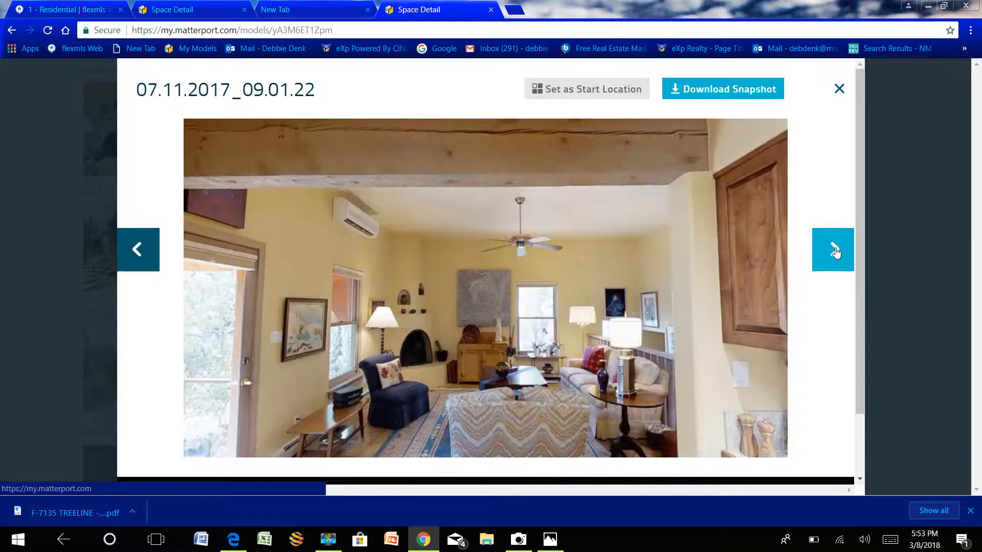
pyautogui.click(836, 250)
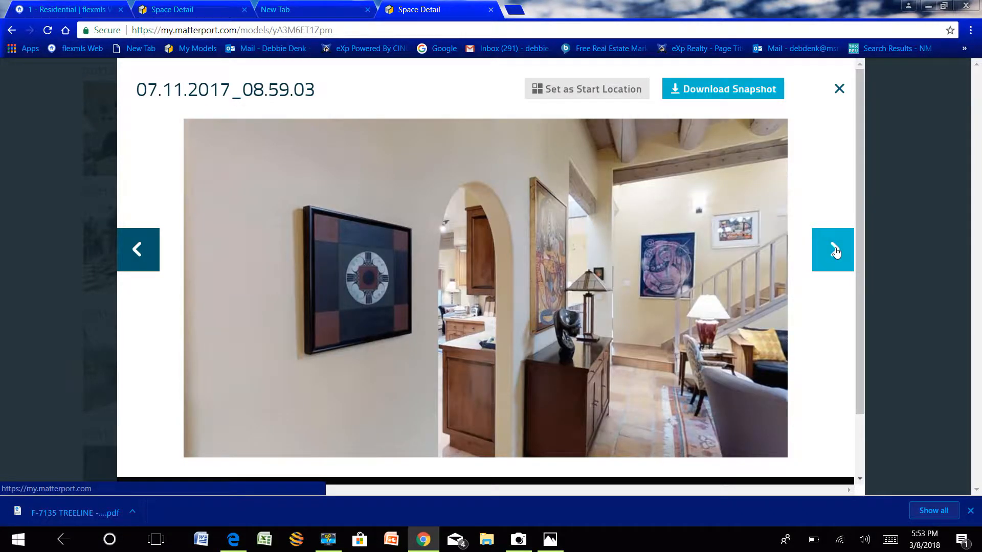
pyautogui.click(835, 250)
pyautogui.click(835, 250)
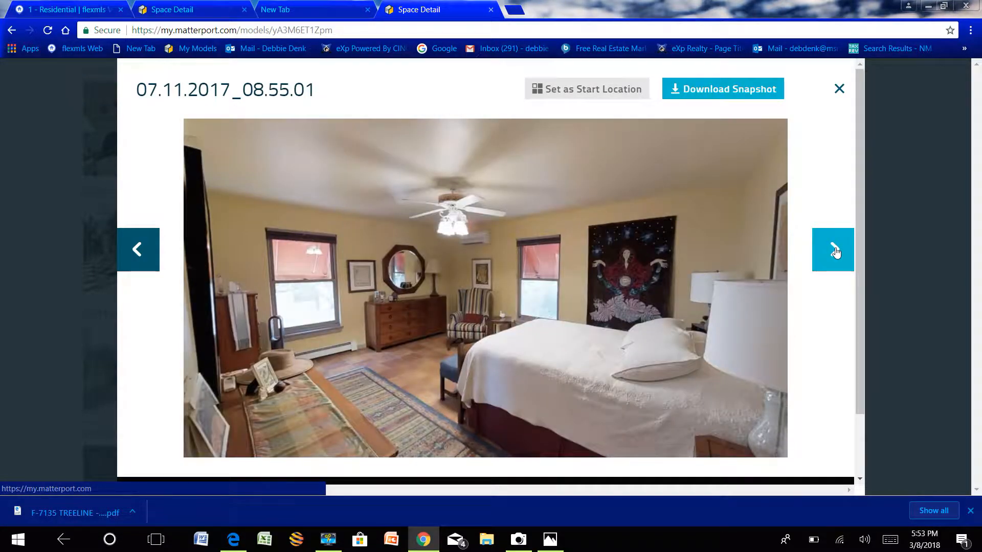
pyautogui.click(835, 250)
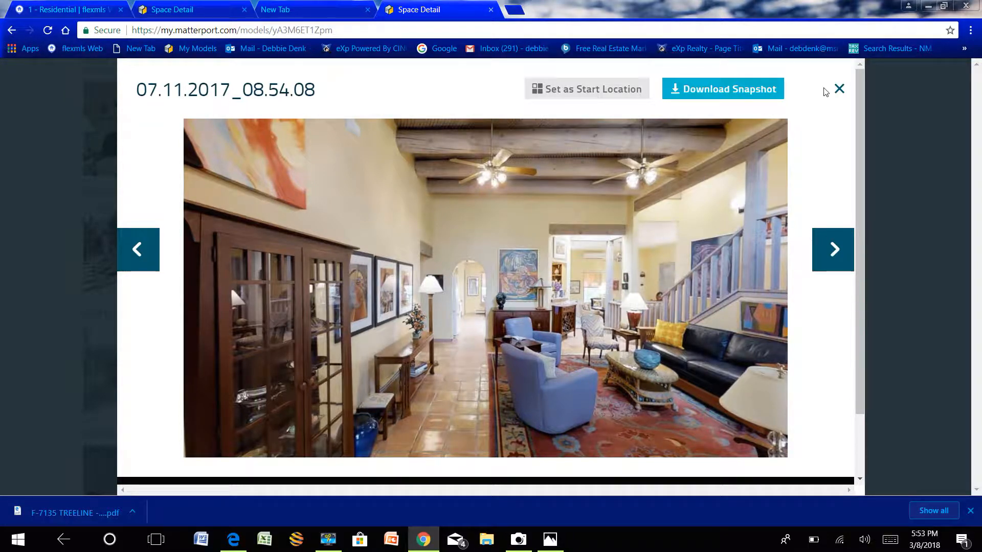
pyautogui.click(839, 90)
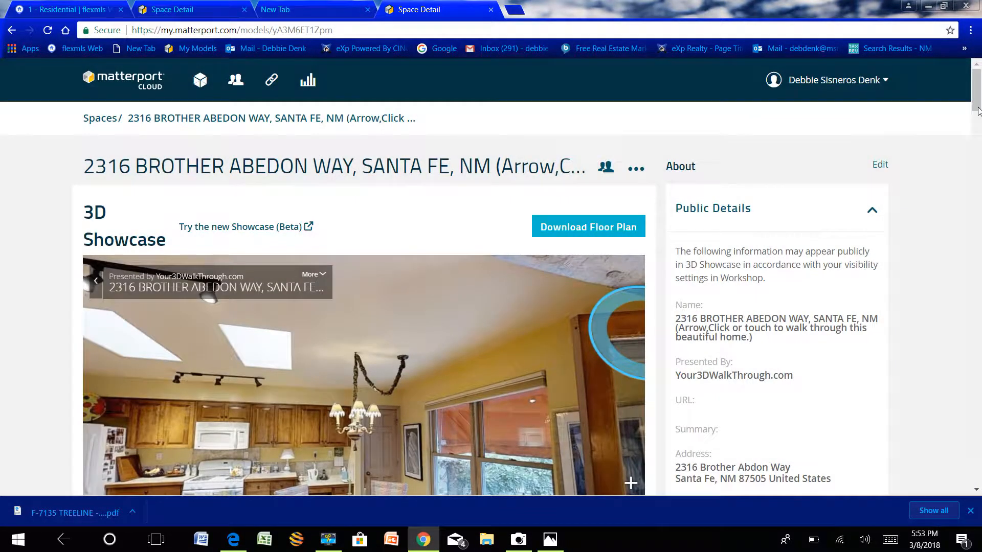
# - Review the lifetime space statistics, then switch to the floor plan PDF open in Microsoft Edge
pyautogui.scroll(-1, 976, 108)
pyautogui.scroll(-3, 977, 107)
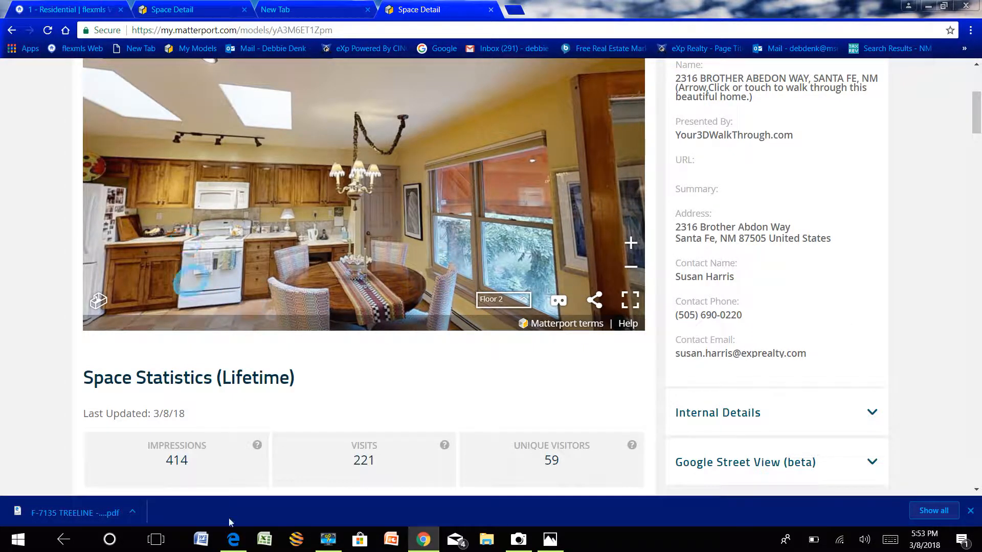
pyautogui.click(156, 539)
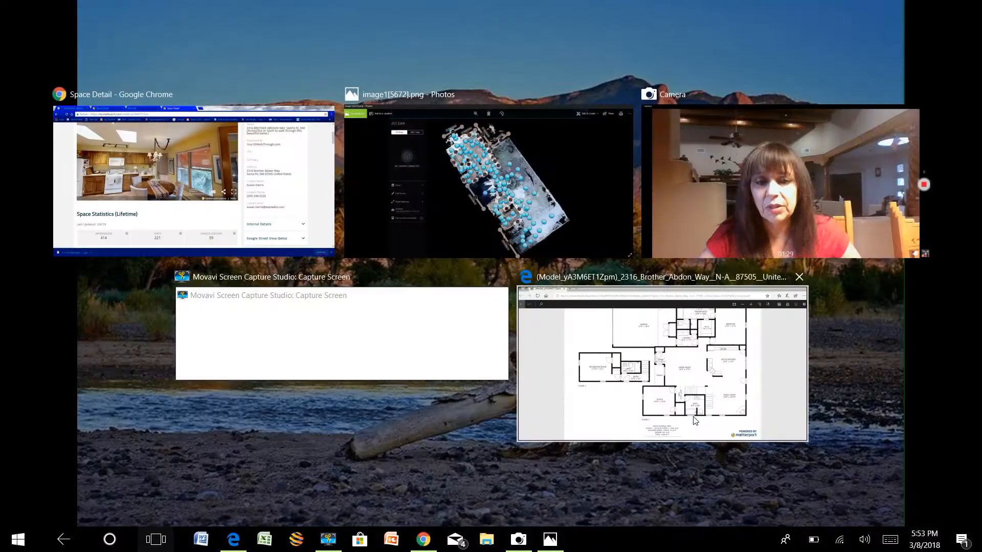
pyautogui.click(585, 437)
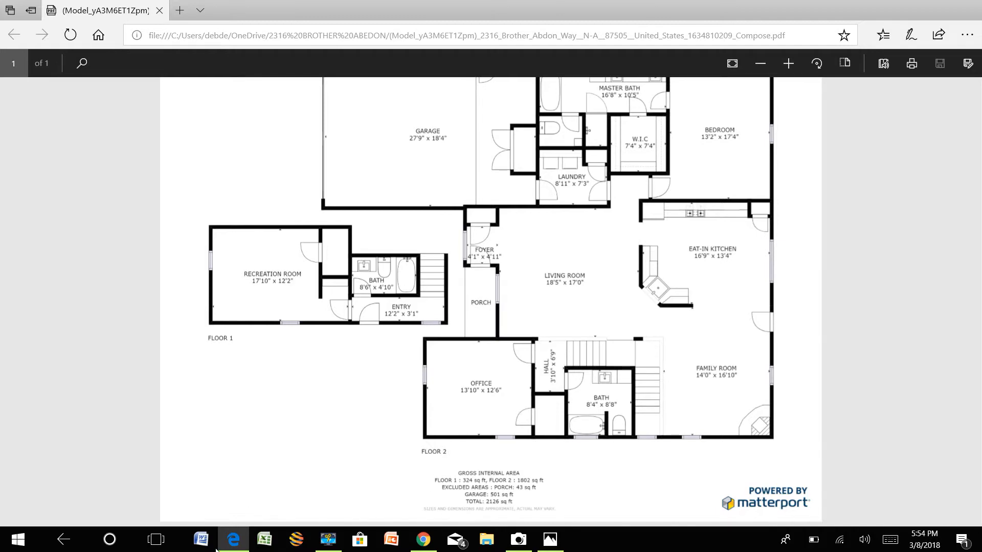
# - Switch back to the Matterport space page in Chrome and bring the full 3D Showcase into view
pyautogui.click(152, 543)
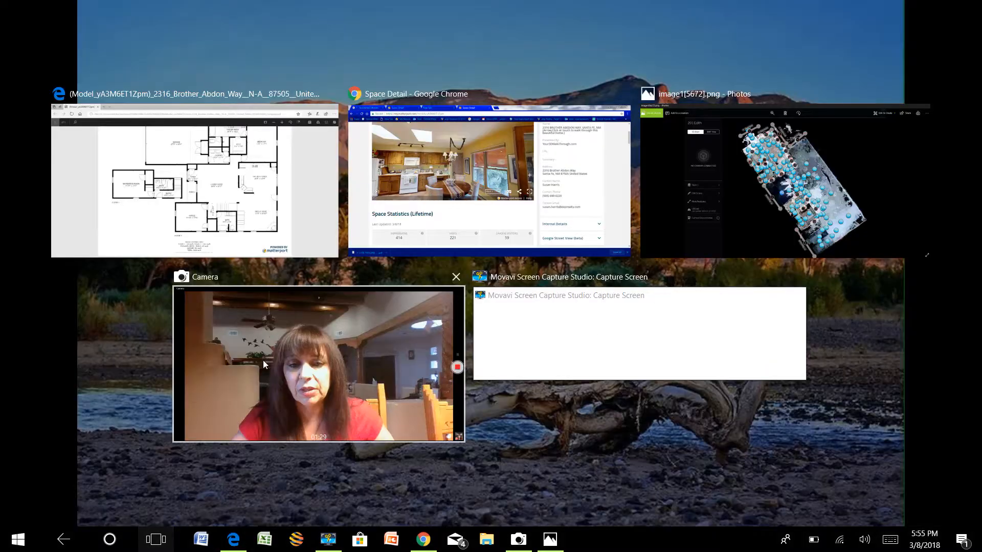
pyautogui.click(444, 211)
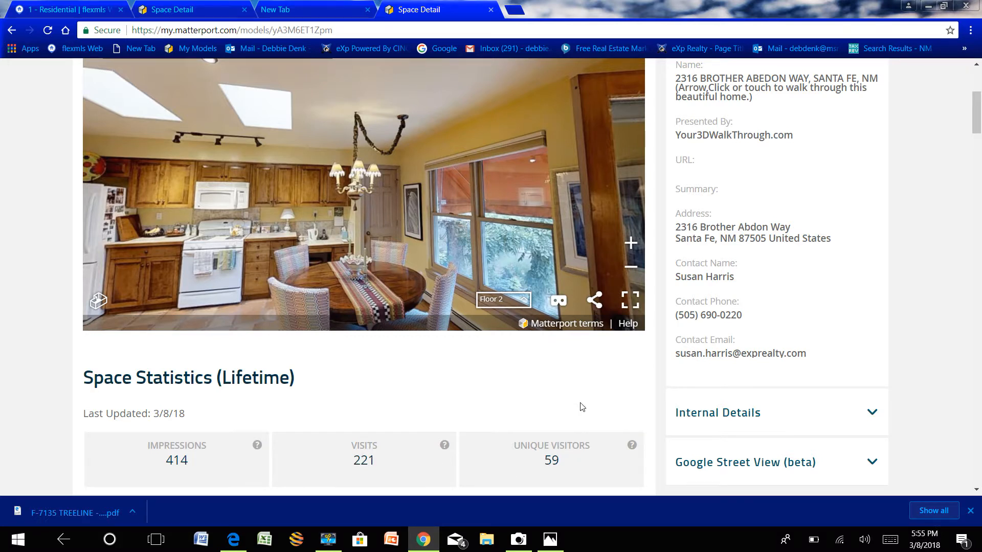
pyautogui.moveTo(977, 123); pyautogui.dragTo(977, 113)
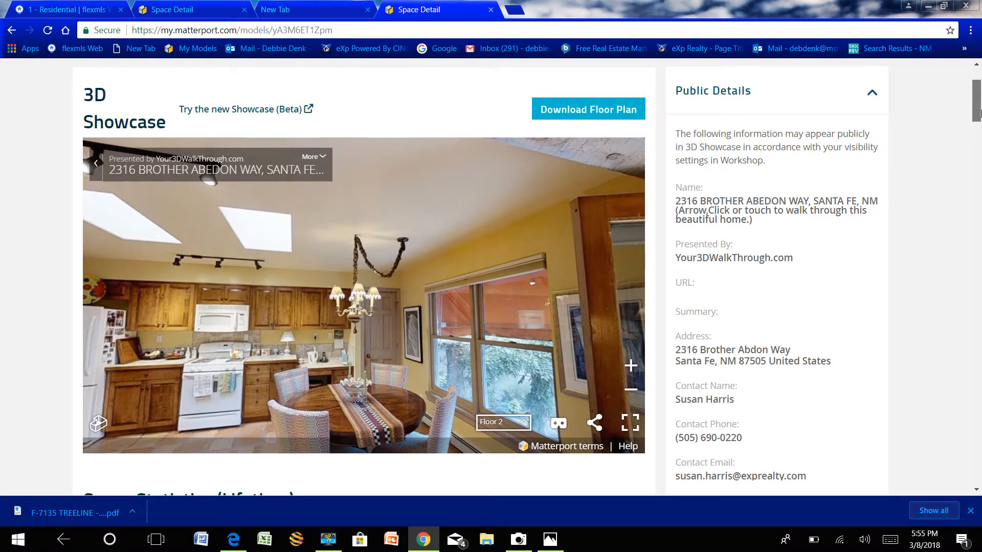
pyautogui.moveTo(978, 113)
pyautogui.mouseDown()
pyautogui.moveTo(978, 155)
pyautogui.moveTo(964, 102)
pyautogui.moveTo(972, 116)
pyautogui.mouseUp()
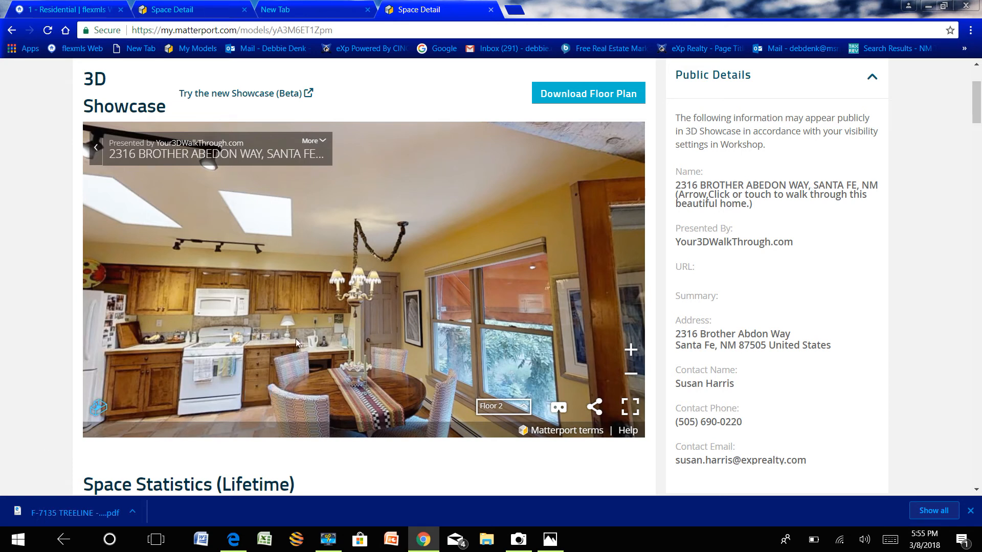